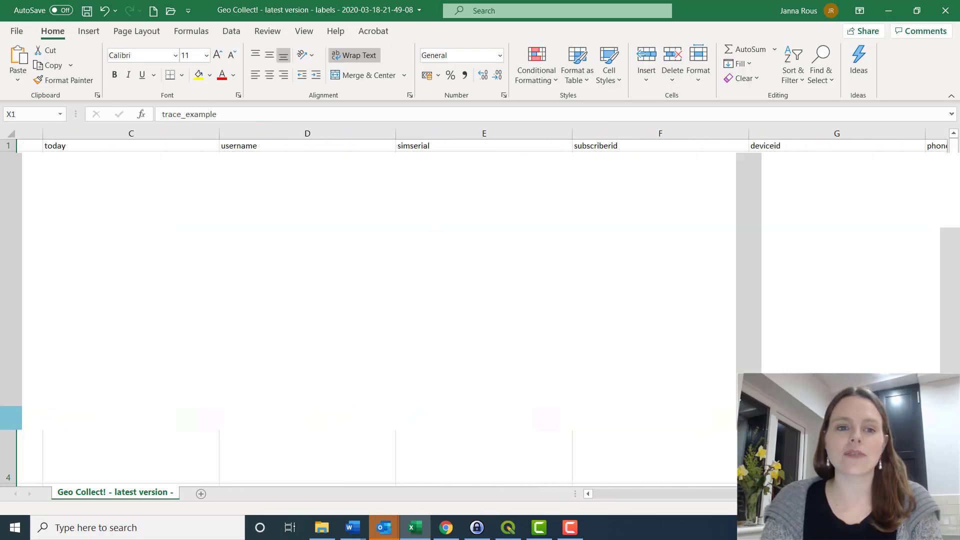
# Step: Select the shape_example column (Y) in the Excel survey export, then switch to QGIS
pyautogui.hscroll(10, 380, 300)
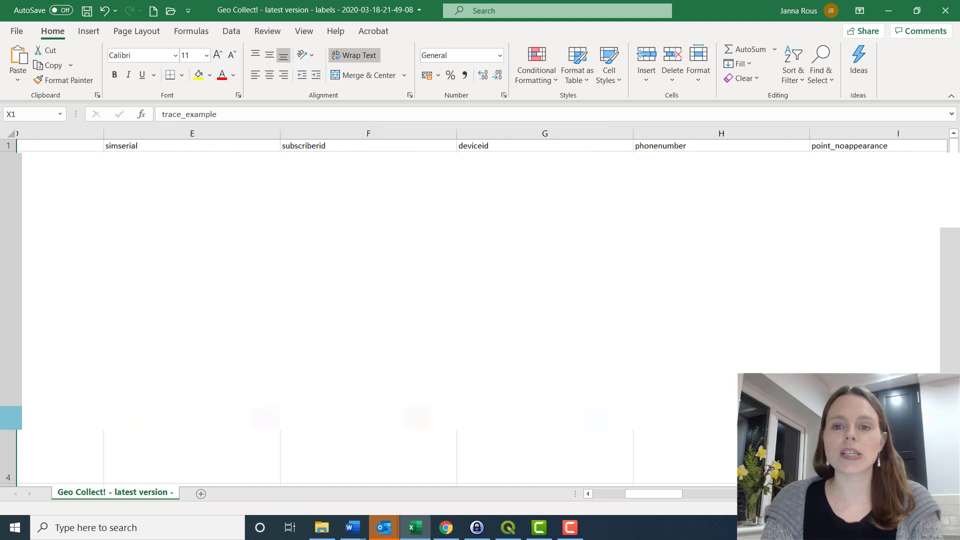
pyautogui.hscroll(8, 380, 300)
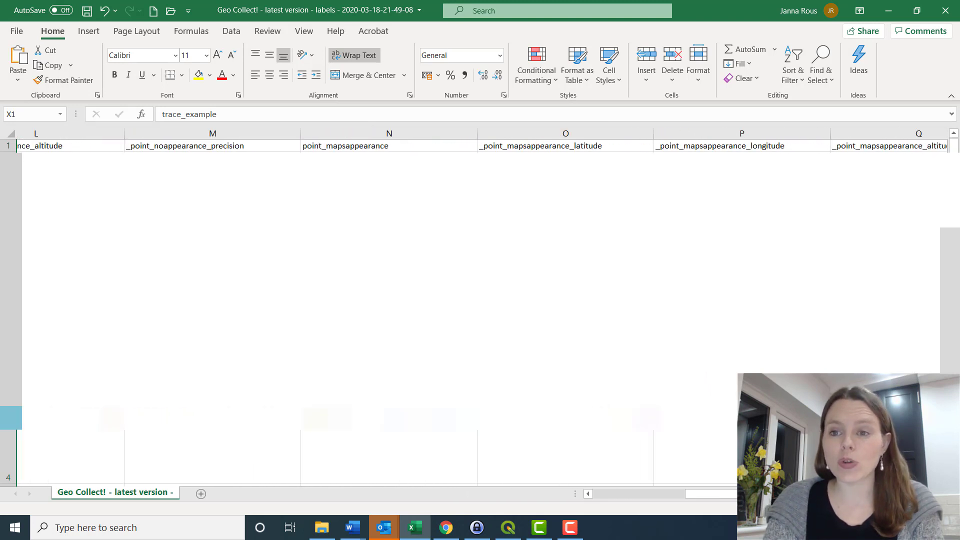
pyautogui.hscroll(8, 381, 300)
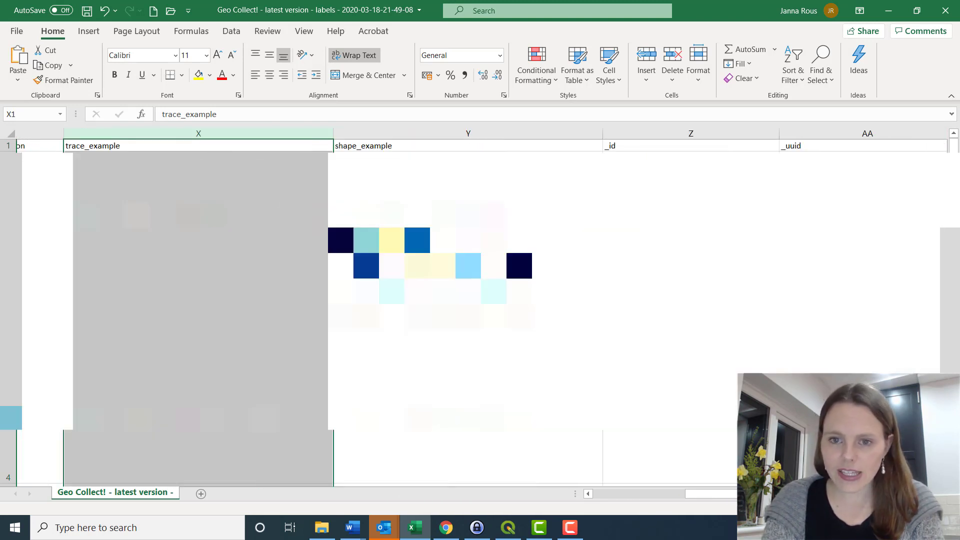
pyautogui.click(506, 131)
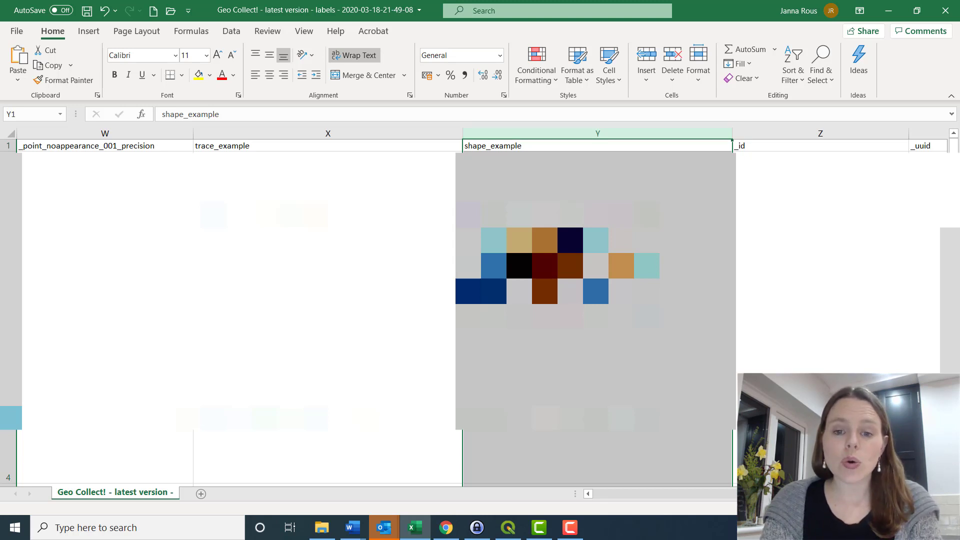
pyautogui.click(507, 527)
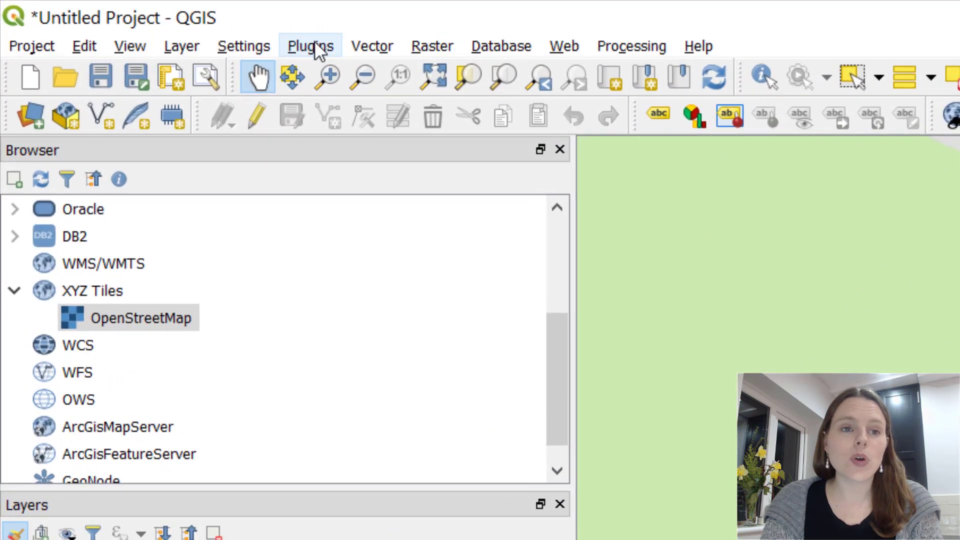
pyautogui.click(137, 21)
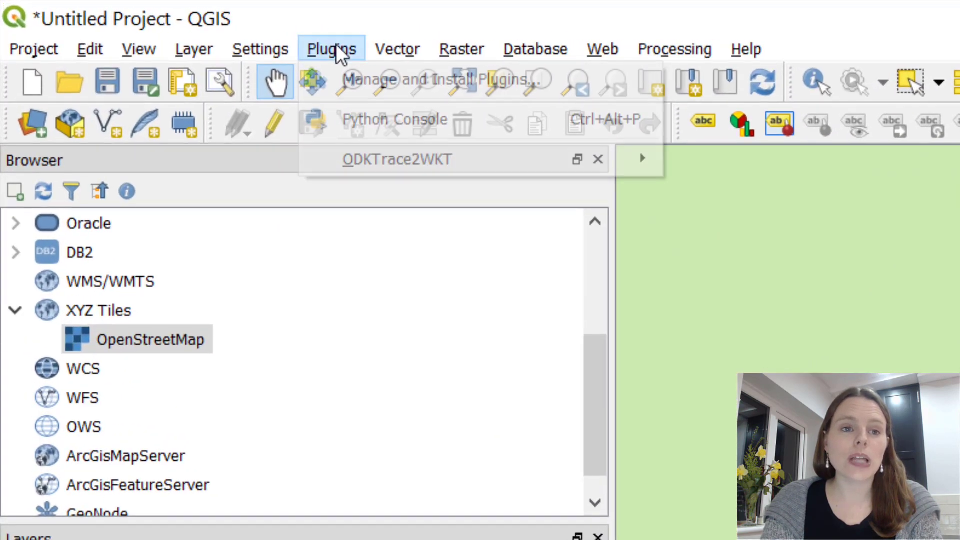
pyautogui.click(424, 84)
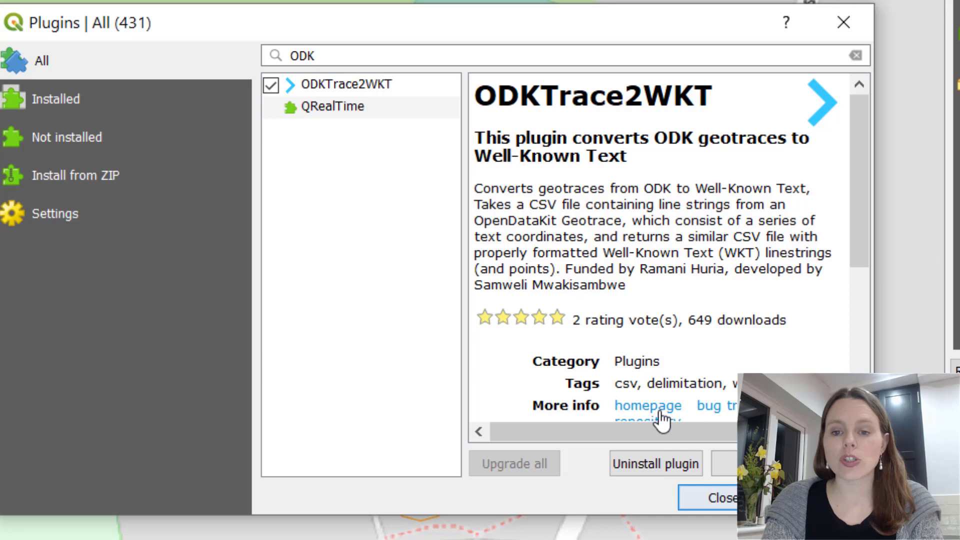
# Step: Close the Plugin Manager and launch ODKTrace2WKT's Convert geotrace to Well-Known Text tool
pyautogui.click(720, 504)
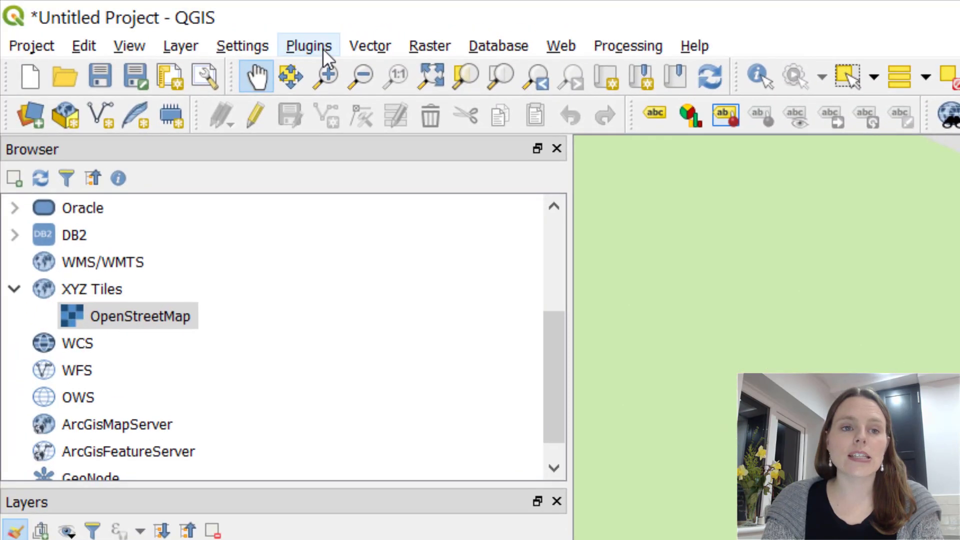
pyautogui.click(323, 52)
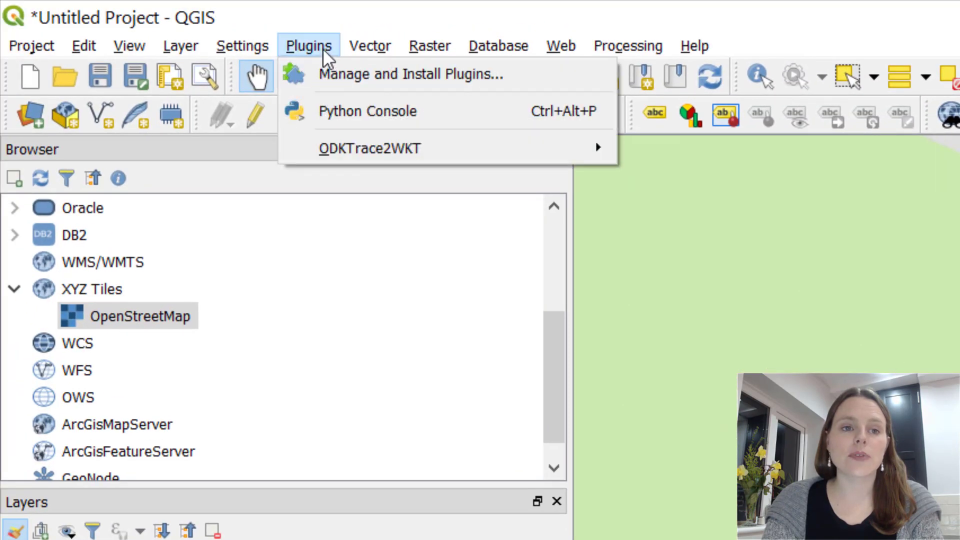
pyautogui.moveTo(338, 150)
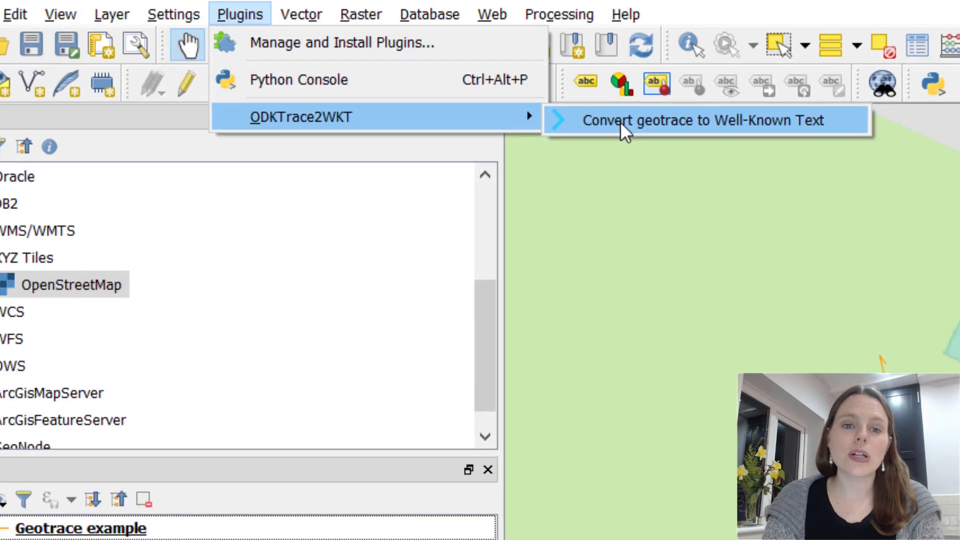
pyautogui.click(690, 154)
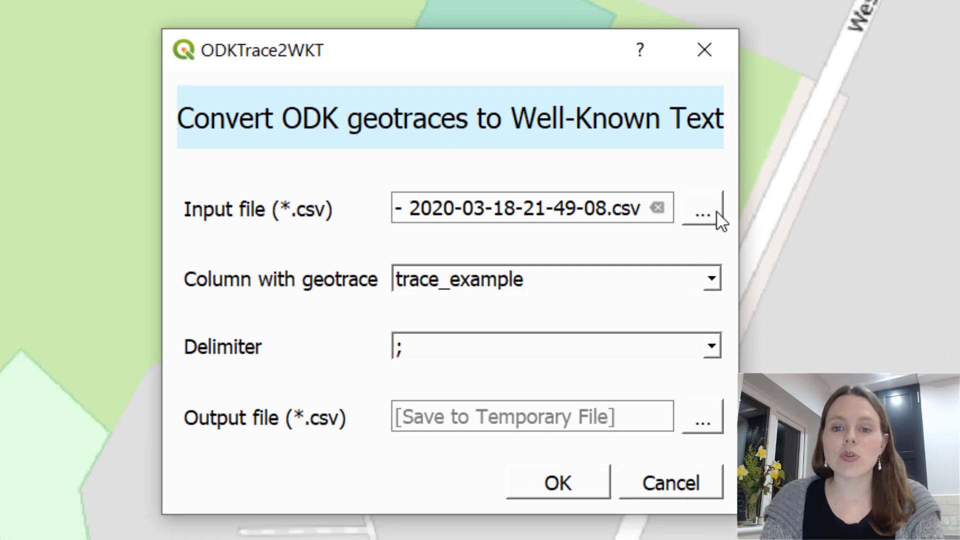
# Step: Convert the Geo Collect! survey CSV's shape_example column to Well-Known Text
pyautogui.click(717, 211)
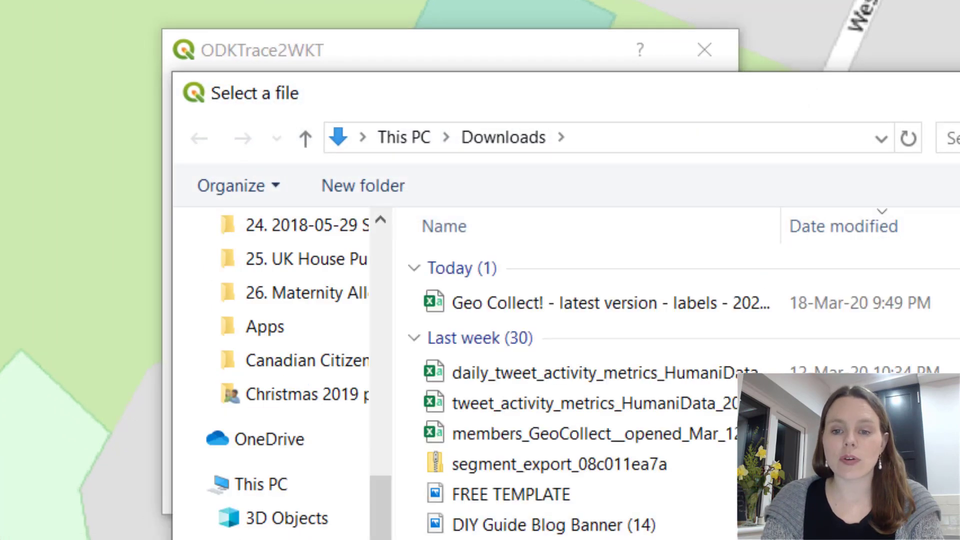
pyautogui.click(552, 306)
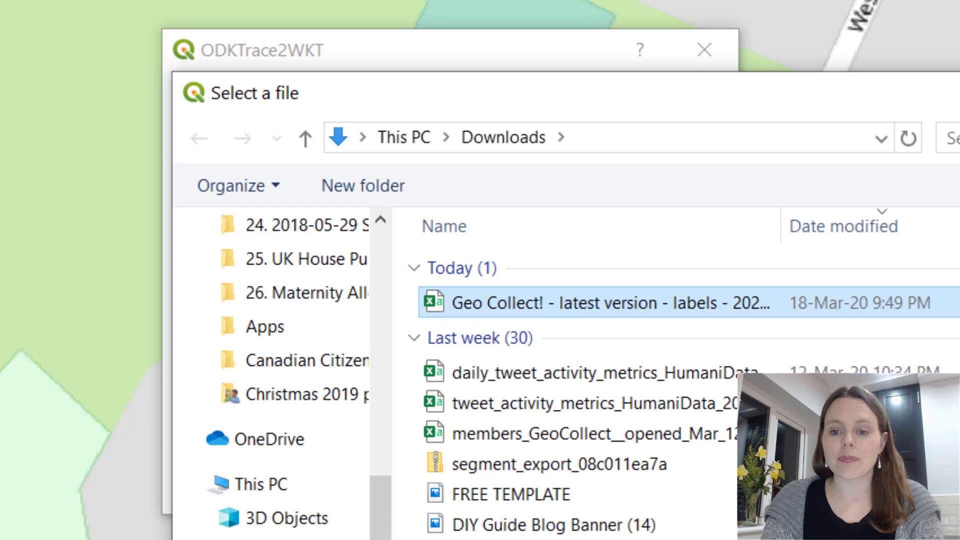
pyautogui.doubleClick(552, 305)
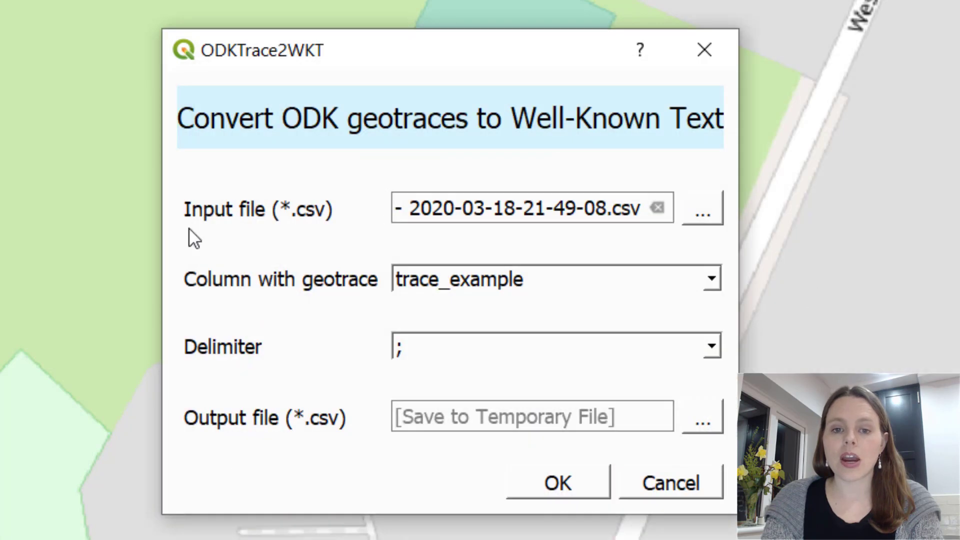
pyautogui.click(710, 285)
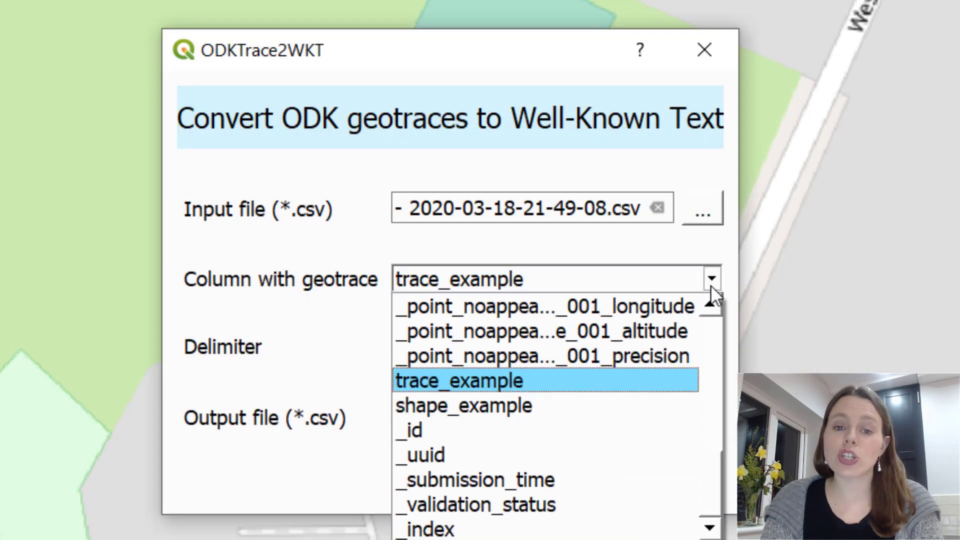
pyautogui.click(469, 404)
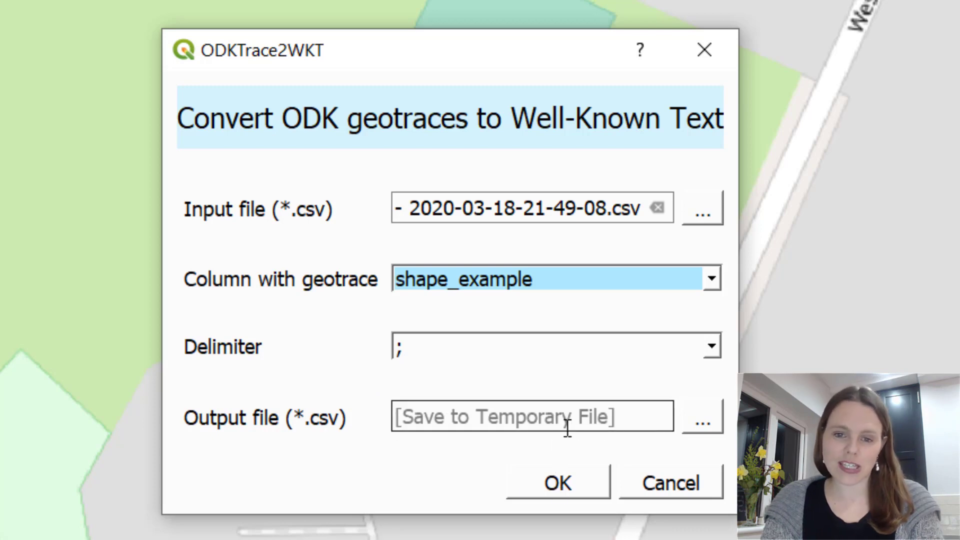
pyautogui.click(572, 488)
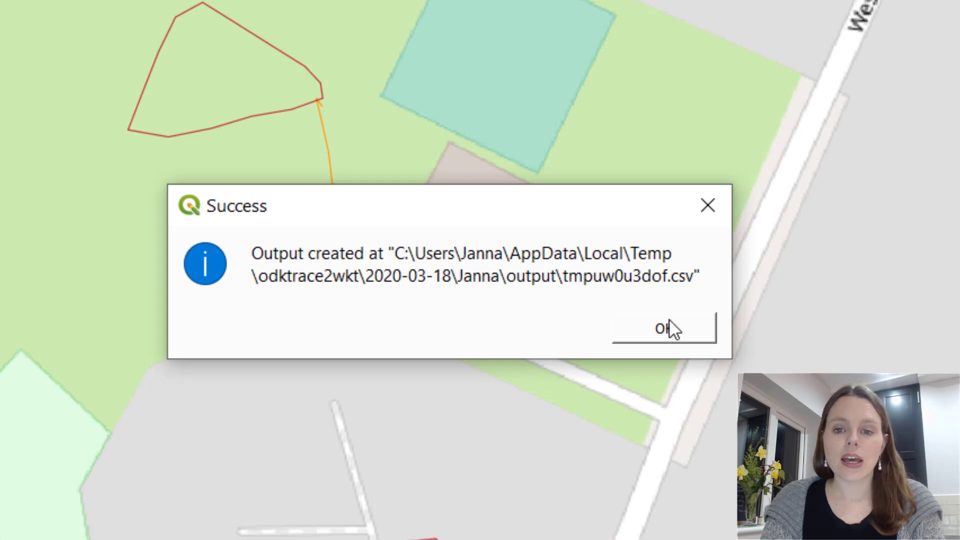
# Step: Dismiss the Success message, check the new Output Layer, and open Vector > Geometry Tools
pyautogui.click(668, 318)
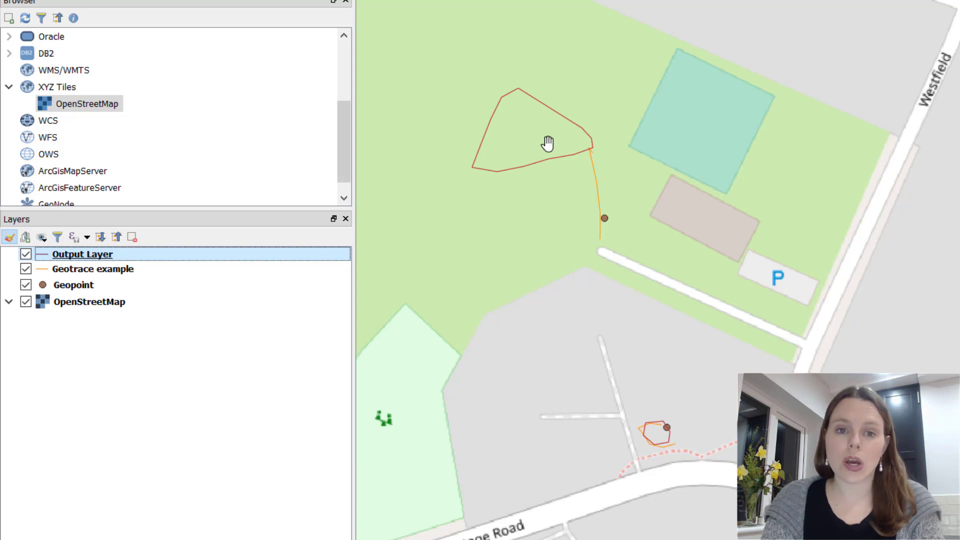
pyautogui.moveTo(91, 255)
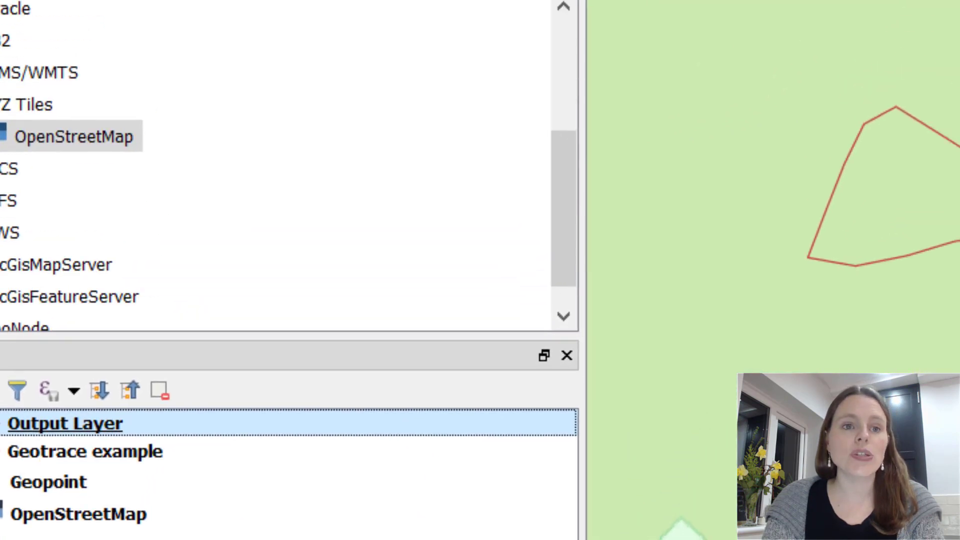
pyautogui.click(435, 0)
pyautogui.moveTo(259, 124)
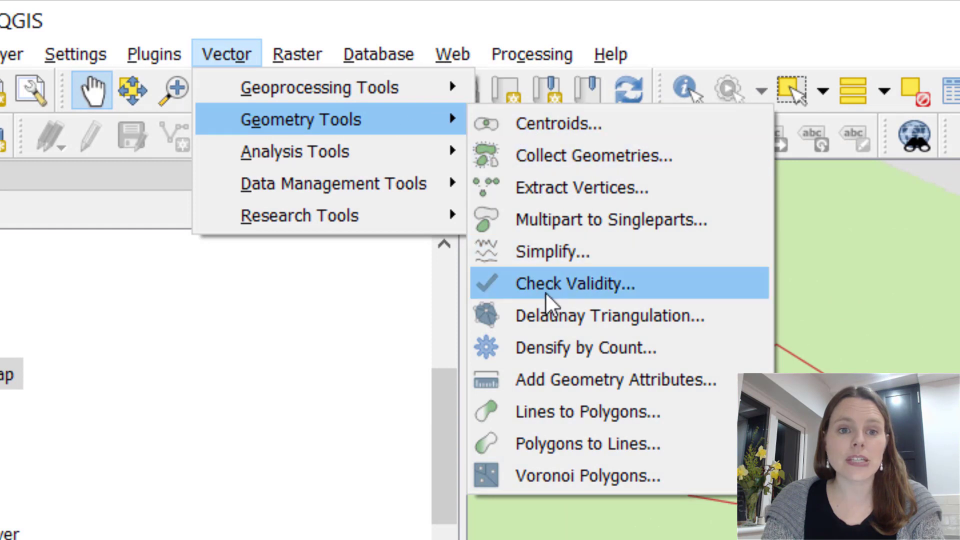
# Step: Run Lines to Polygons on Output Layer to create the Polygons layer, then close the tool
pyautogui.click(587, 415)
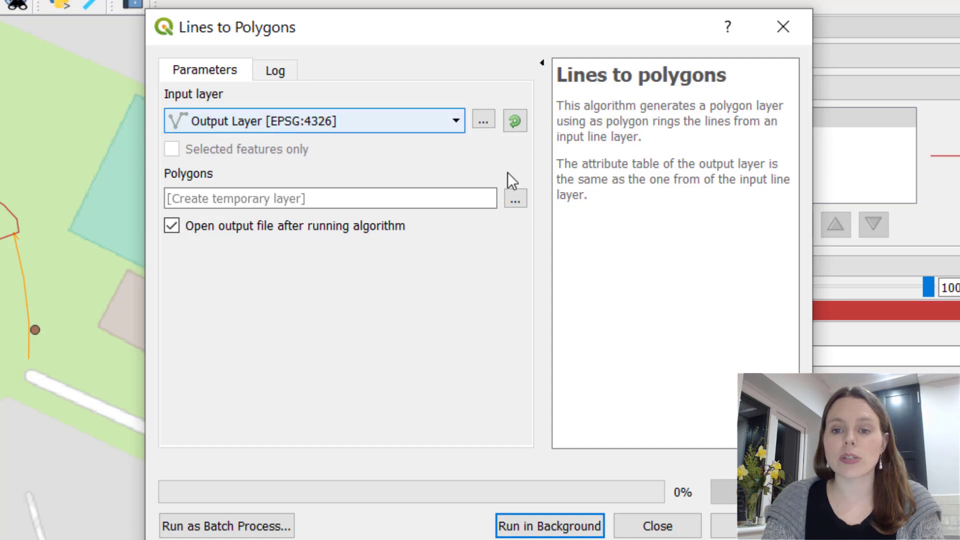
pyautogui.click(529, 528)
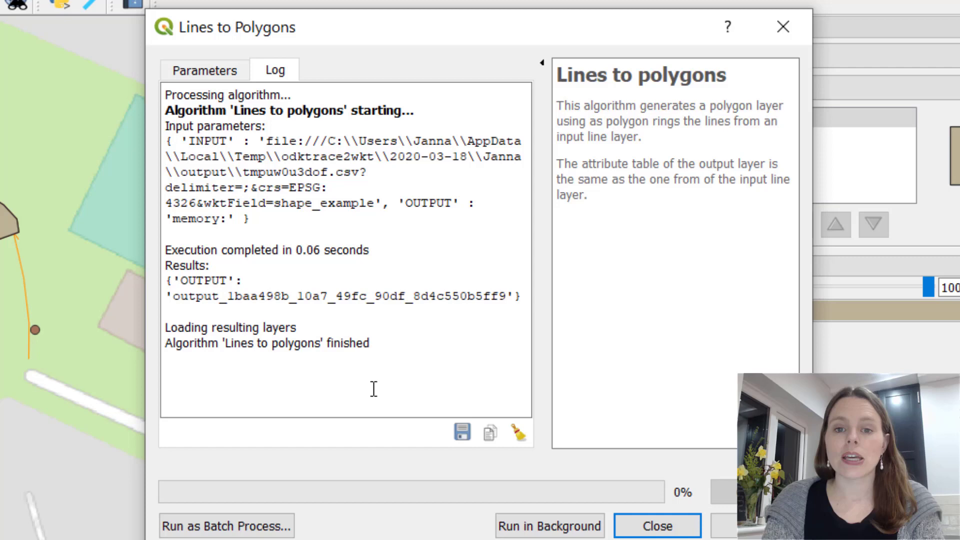
pyautogui.click(656, 526)
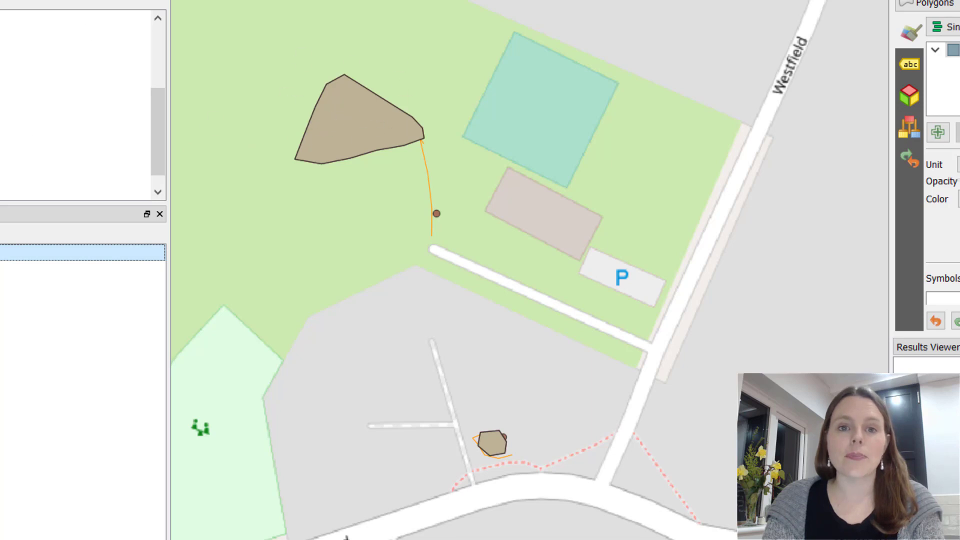
pyautogui.click(354, 135)
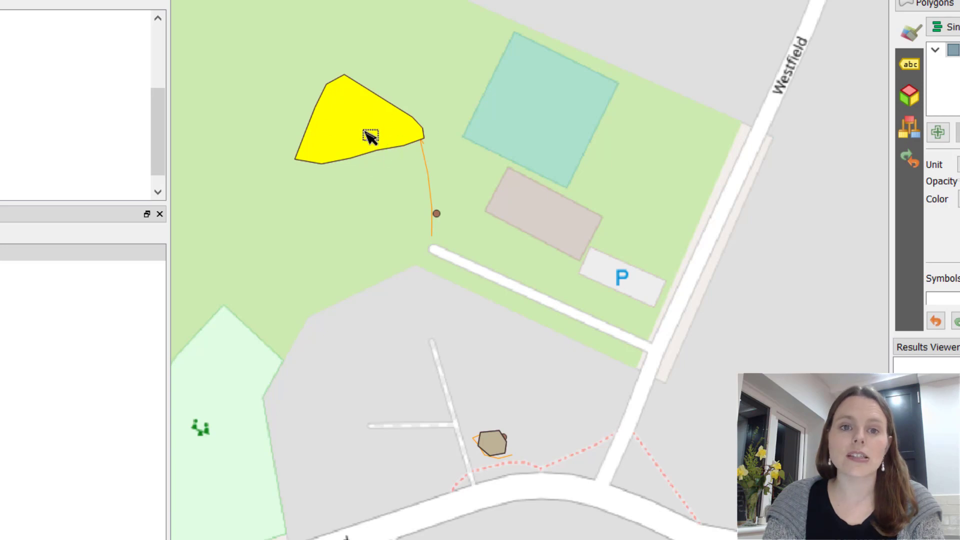
pyautogui.click(388, 82)
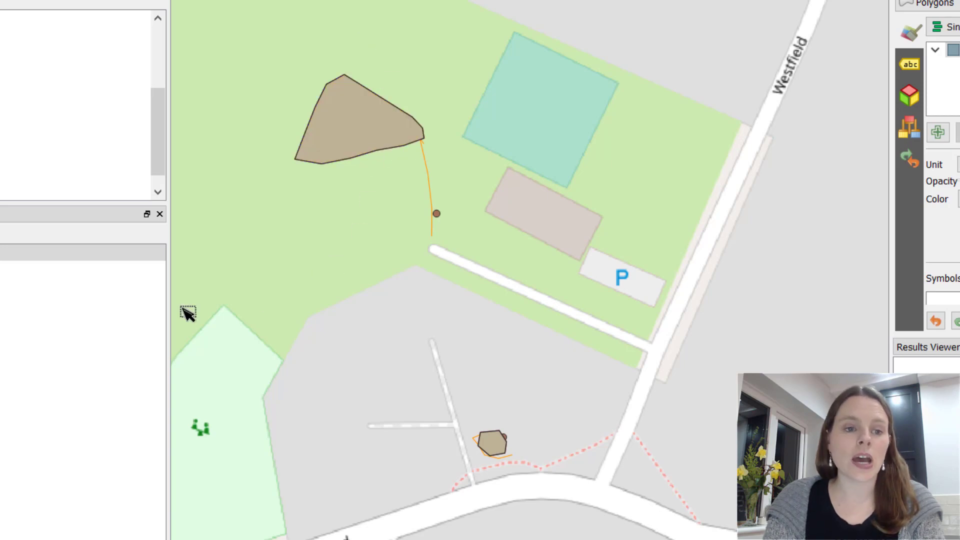
pyautogui.click(5, 255)
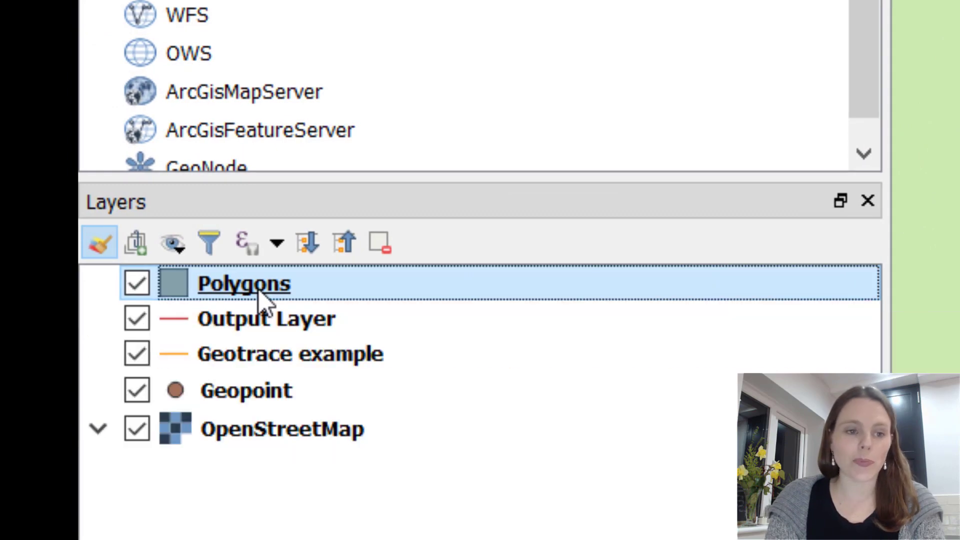
# Step: Save the Polygons layer's features as ESRI Shapefile Geoshape.shp in EPSG:4326
pyautogui.rightClick(115, 276)
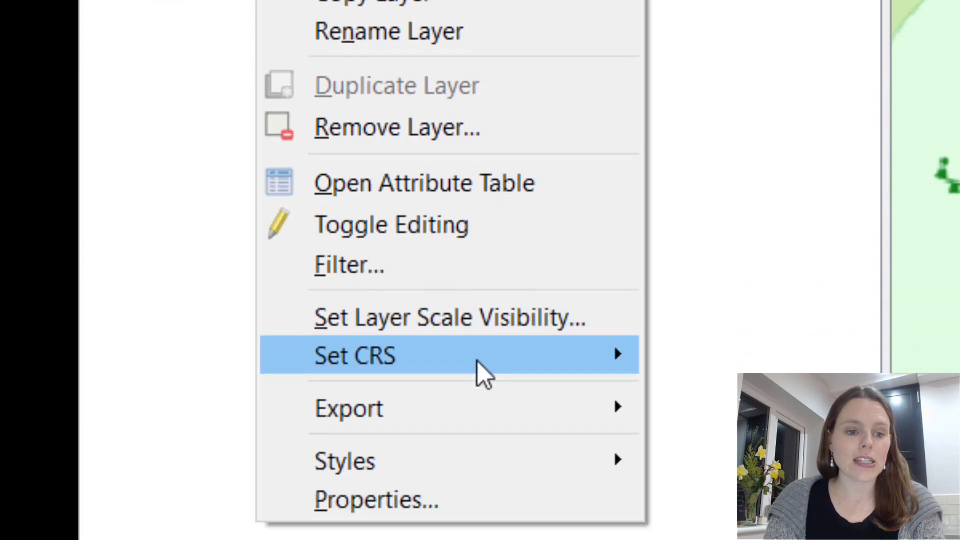
pyautogui.moveTo(568, 357)
pyautogui.click(670, 358)
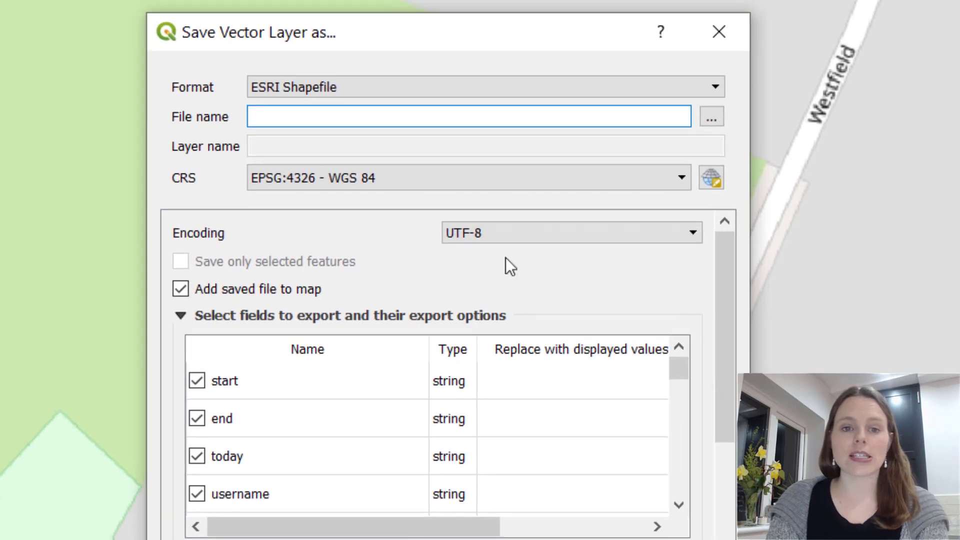
pyautogui.click(719, 115)
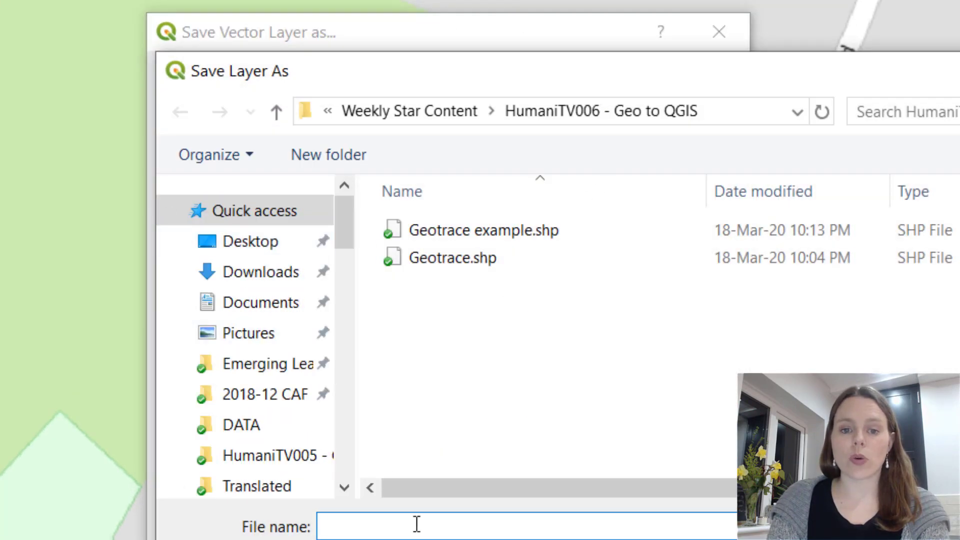
pyautogui.write('Geoshape')
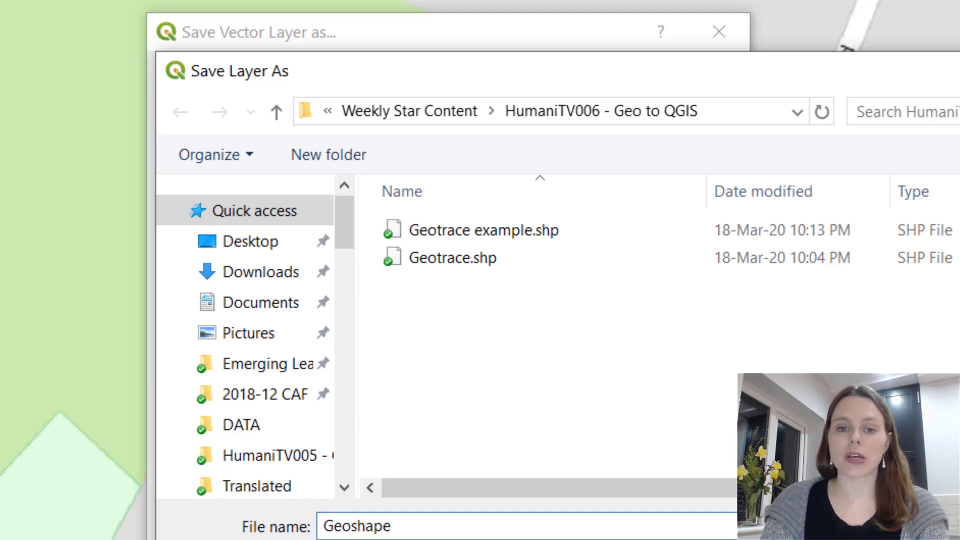
pyautogui.press('Return')
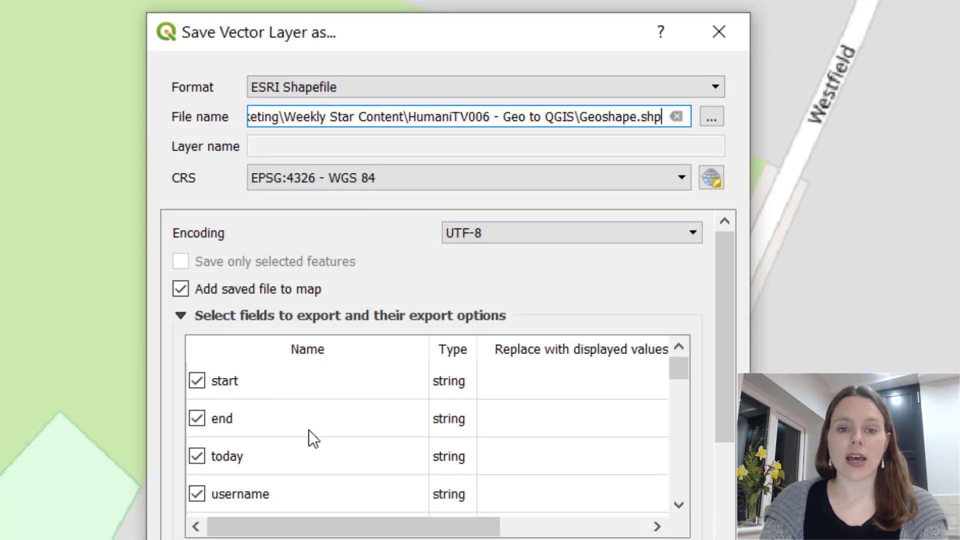
pyautogui.scroll(-10, 417, 447)
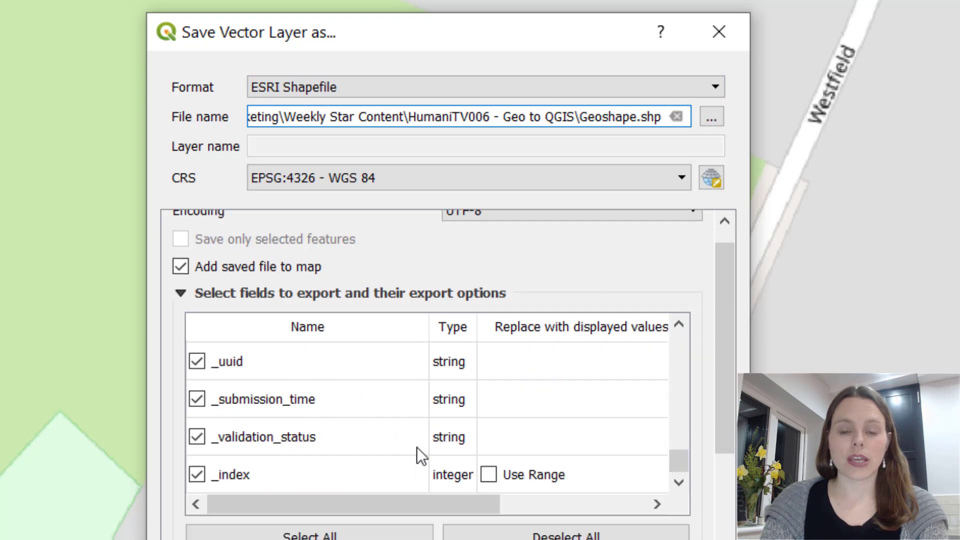
pyautogui.scroll(-5, 466, 386)
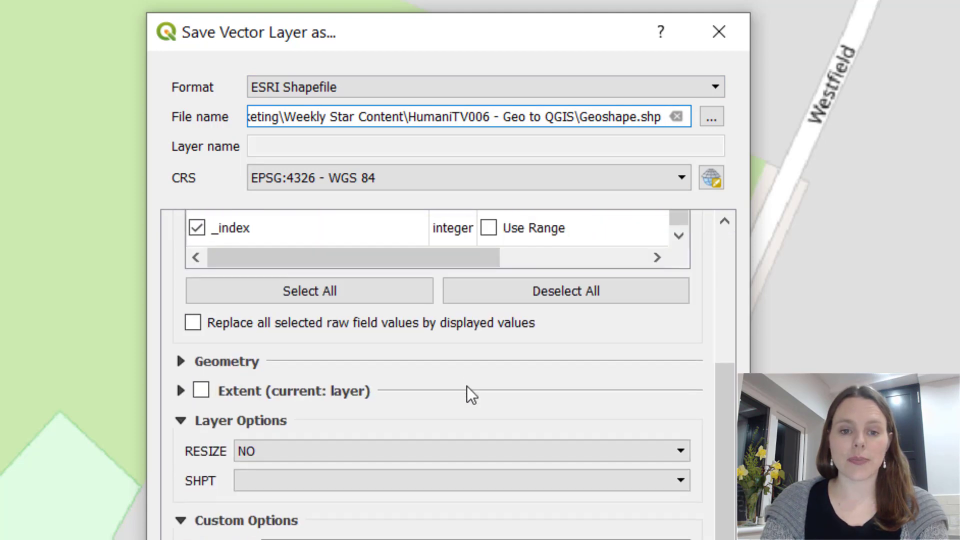
pyautogui.scroll(5, 467, 386)
pyautogui.scroll(-1, 326, 426)
pyautogui.scroll(1, 326, 425)
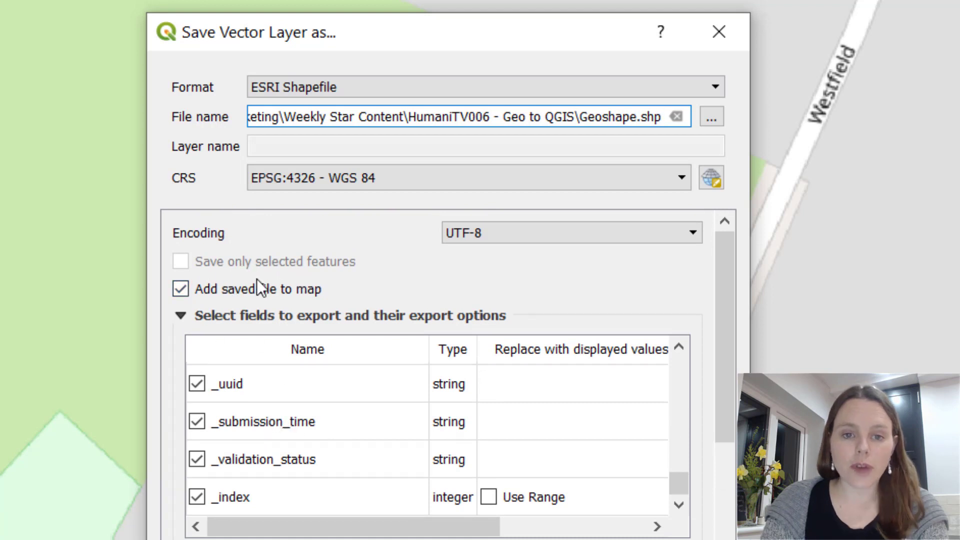
pyautogui.scroll(3, 270, 395)
pyautogui.scroll(-1, 269, 393)
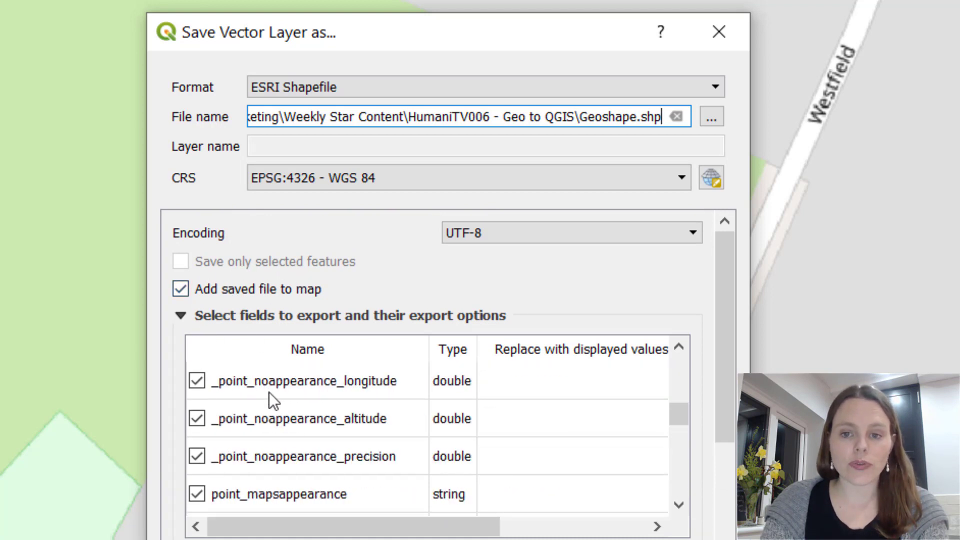
pyautogui.scroll(3, 270, 393)
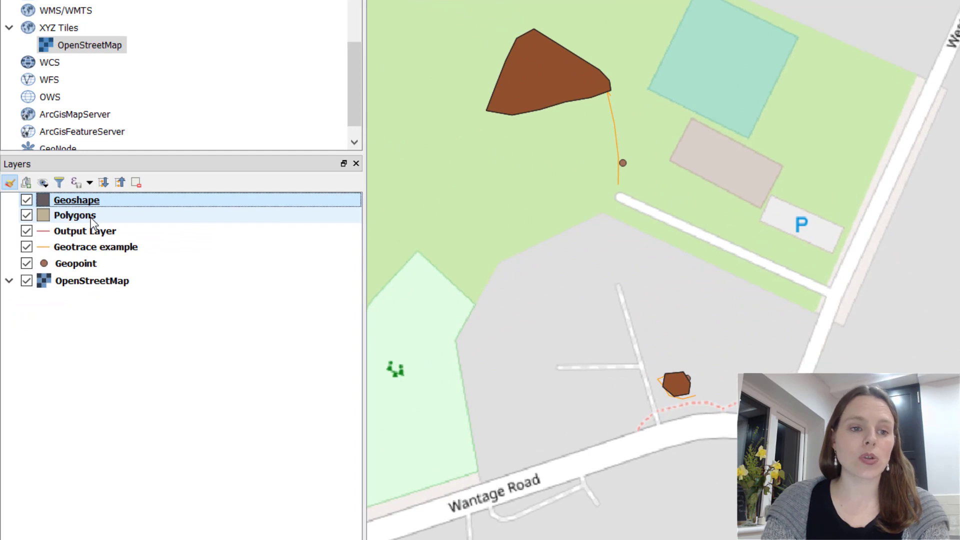
# Step: Remove the temporary Polygons layer from the project
pyautogui.rightClick(93, 222)
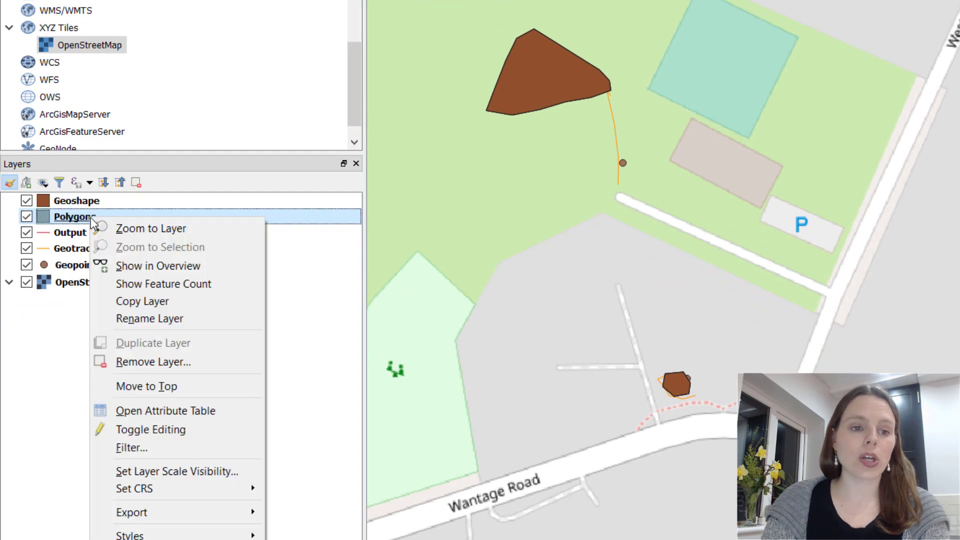
pyautogui.click(178, 363)
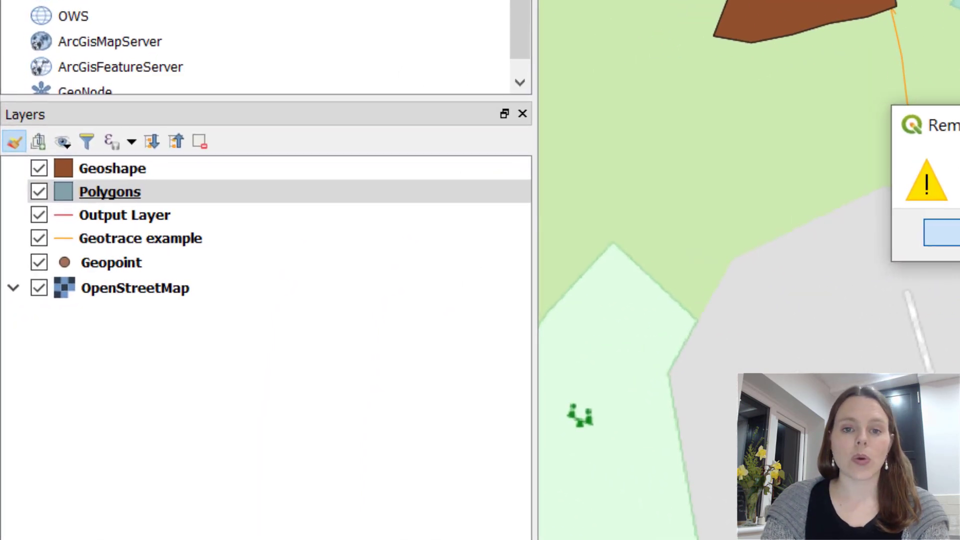
pyautogui.click(665, 245)
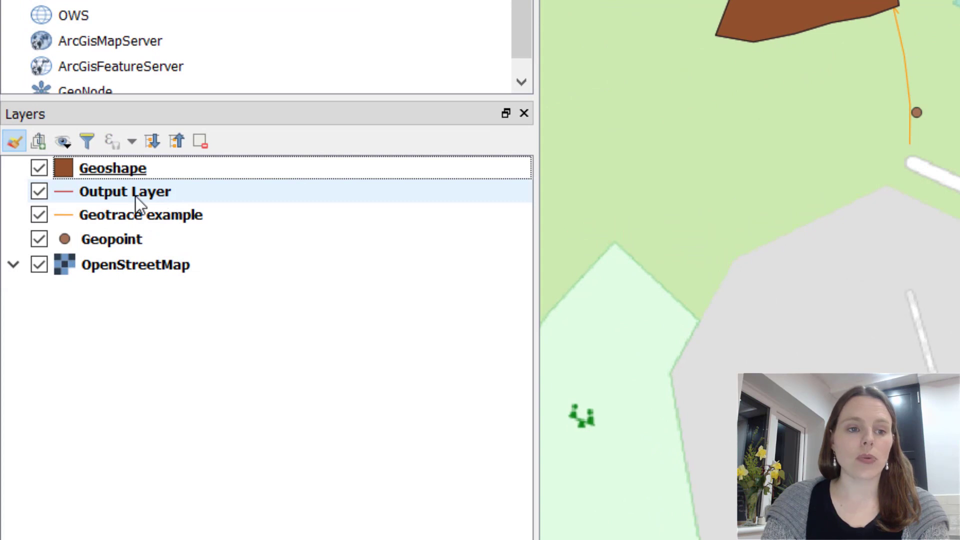
# Step: Remove Output Layer from the layer list
pyautogui.click(139, 204)
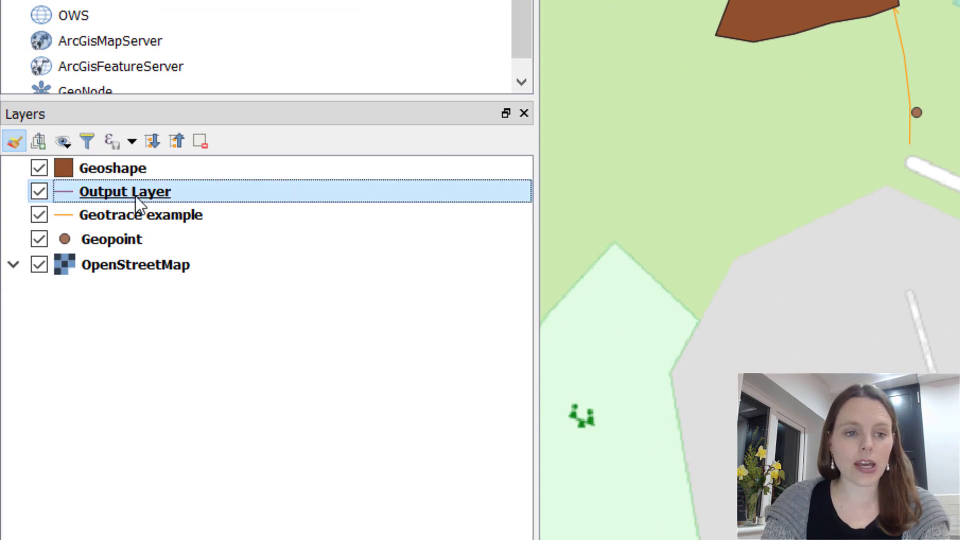
pyautogui.rightClick(135, 196)
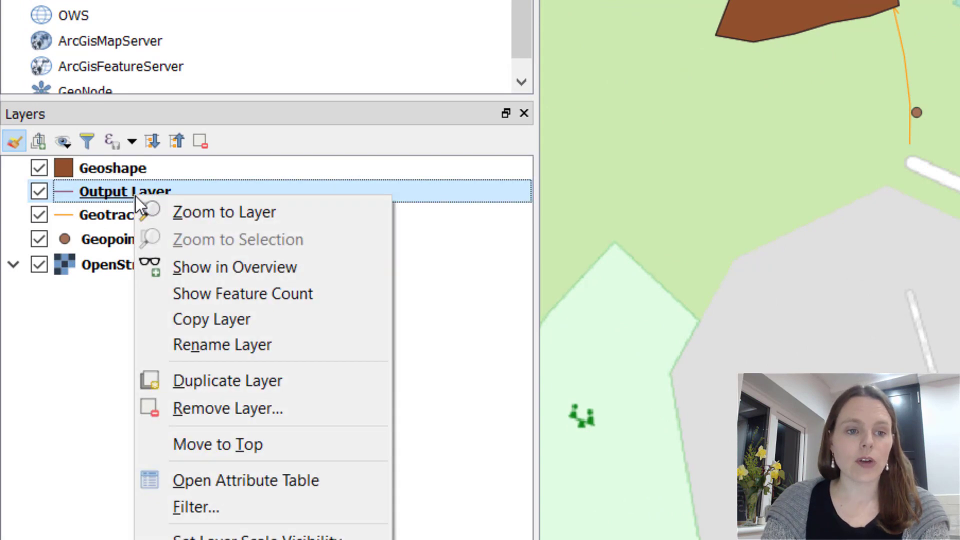
pyautogui.click(263, 412)
pyautogui.press('Return')
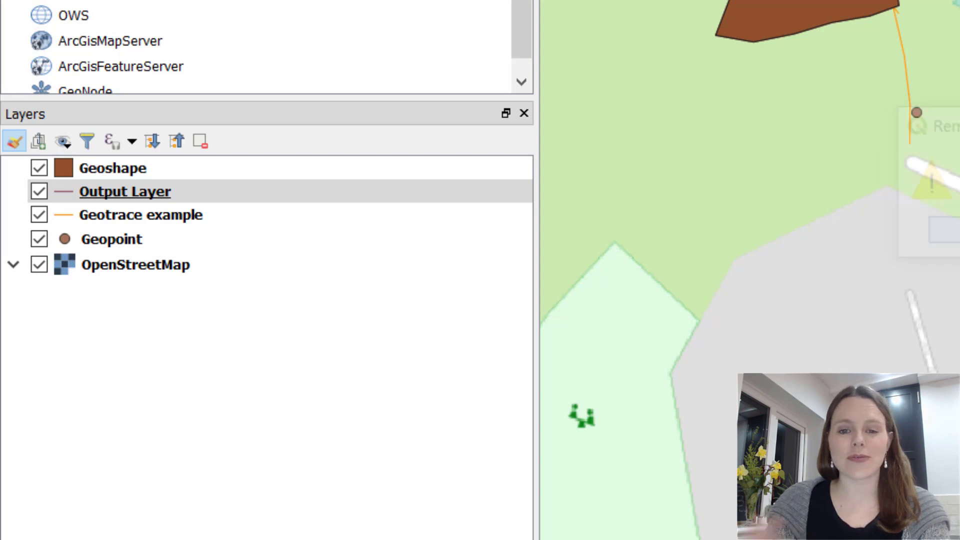